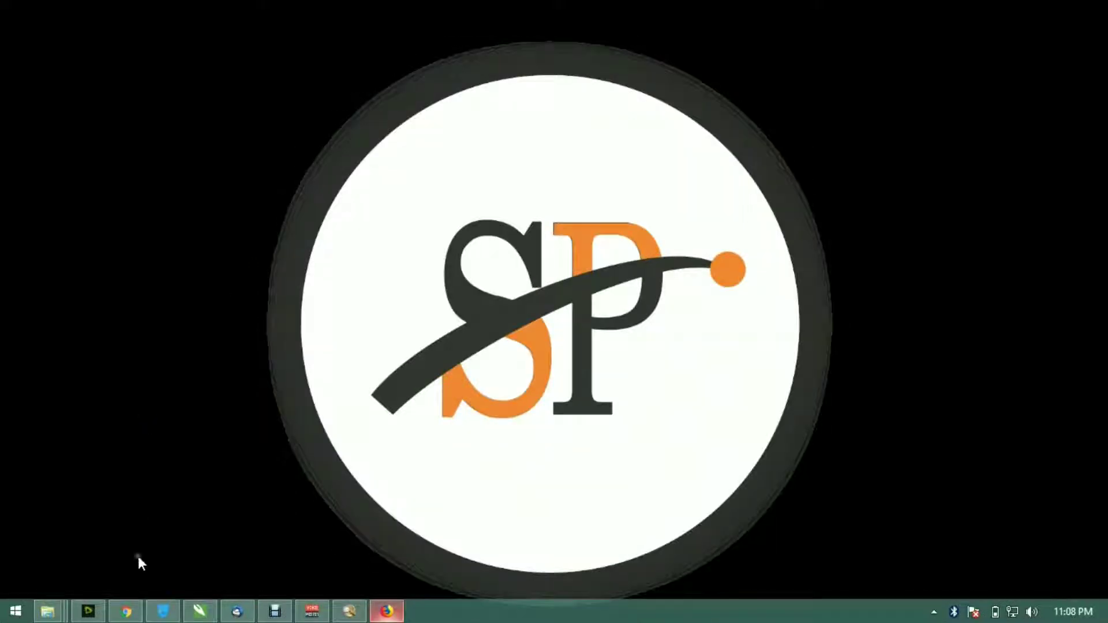
# - Bring the SupremeLoaded page forward in Chrome and glance at its follow options
pyautogui.click(125, 611)
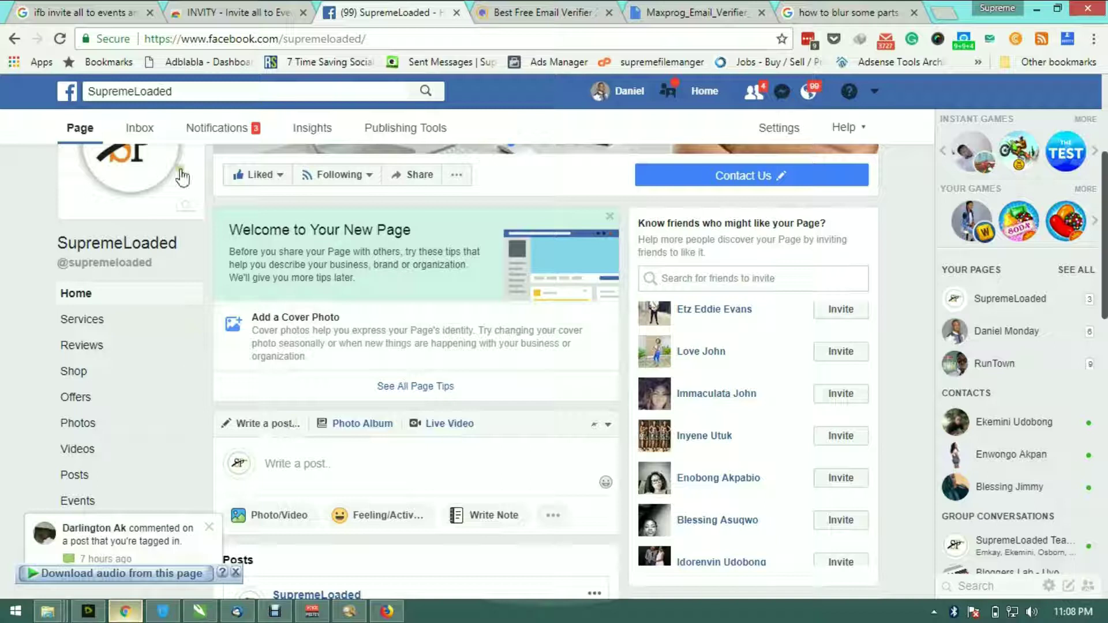
pyautogui.click(339, 175)
pyautogui.click(511, 361)
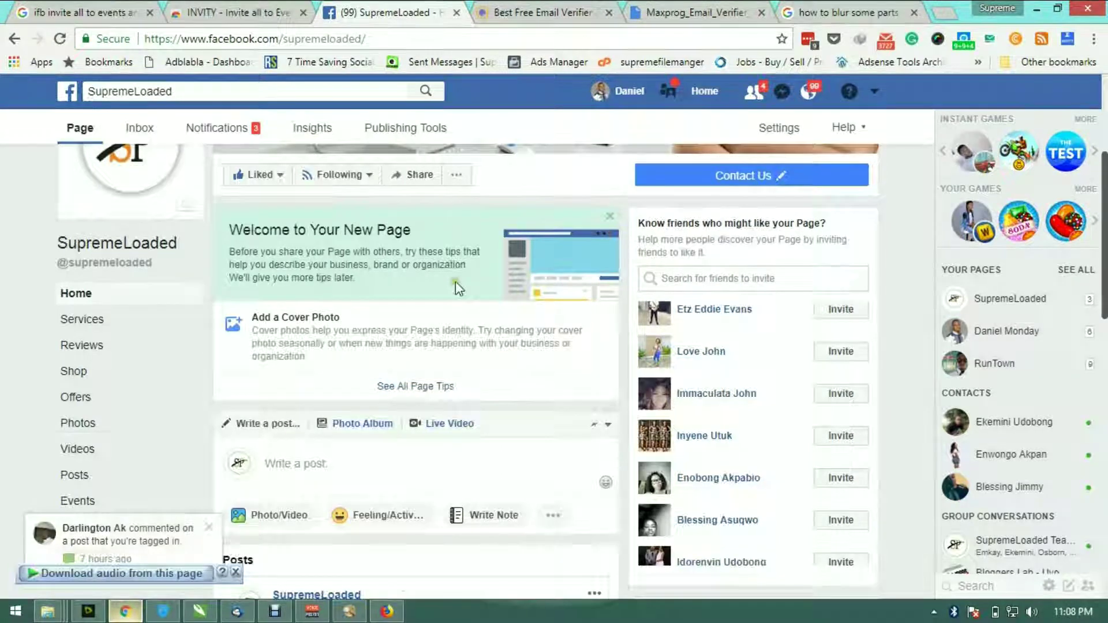
# - Scroll the SupremeLoaded page and show all Page Tips from the Welcome card
pyautogui.scroll(2, 459, 287)
pyautogui.scroll(3, 455, 282)
pyautogui.scroll(-3, 466, 279)
pyautogui.scroll(-3, 462, 285)
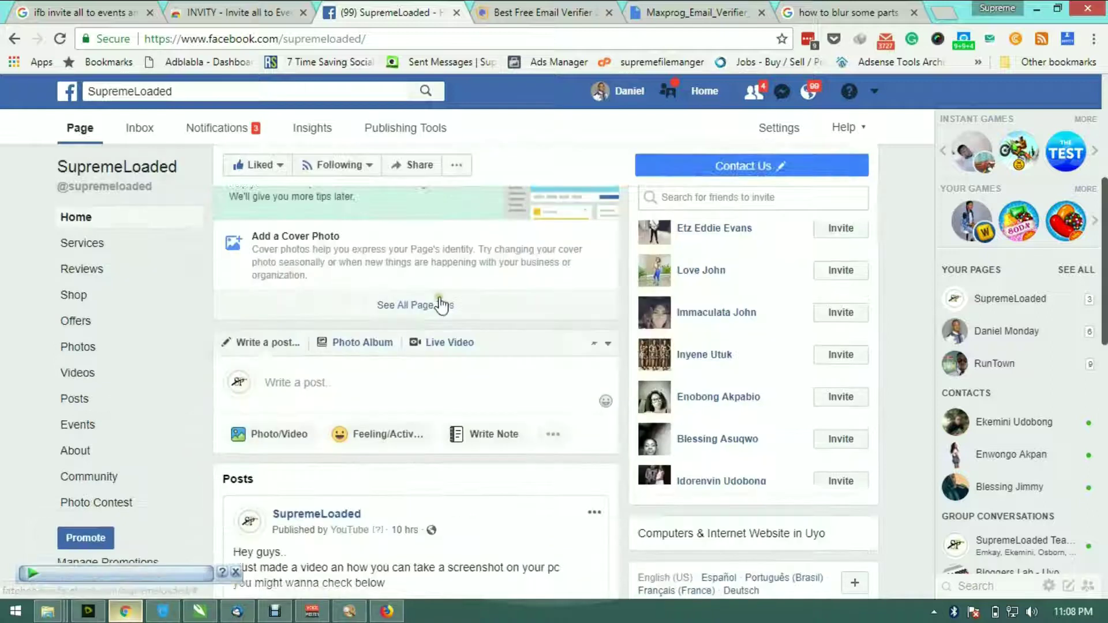
pyautogui.scroll(3, 484, 287)
pyautogui.scroll(1, 519, 318)
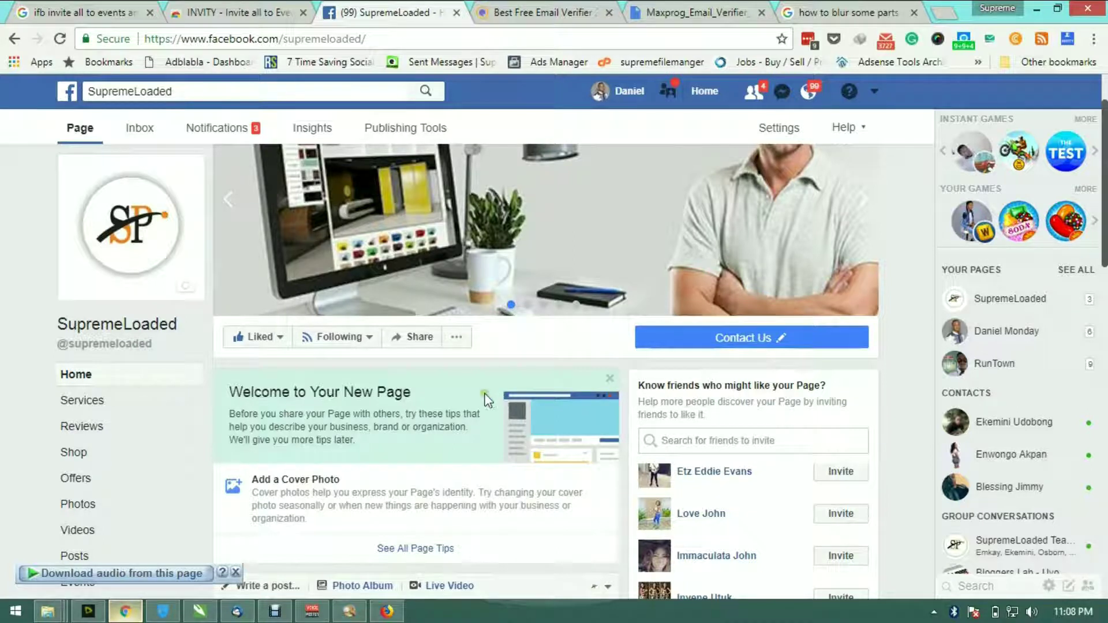
pyautogui.scroll(-1, 490, 389)
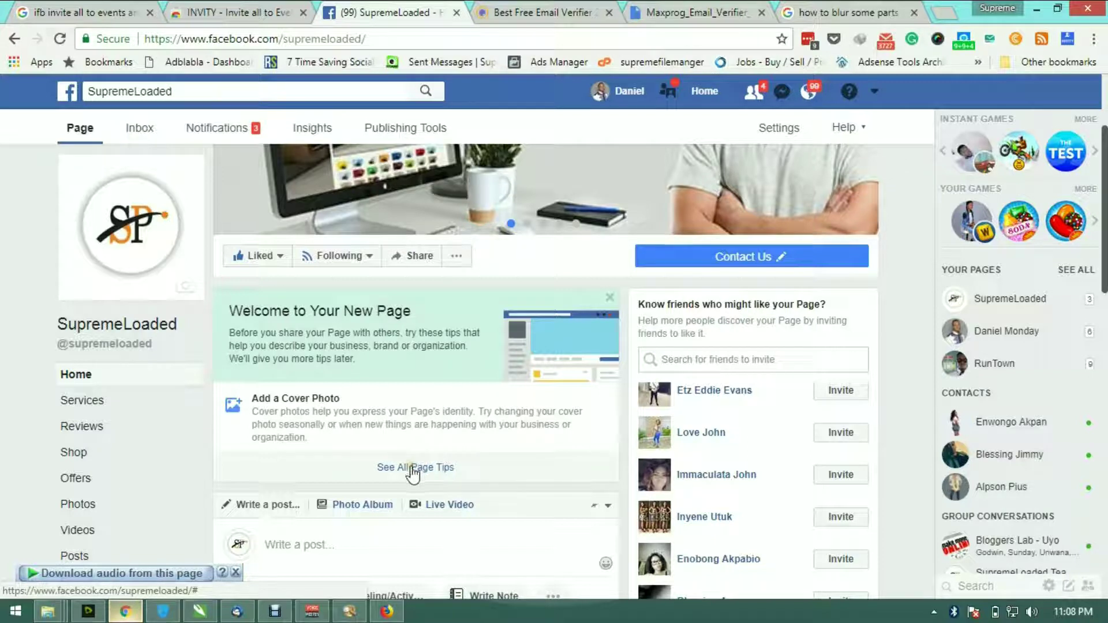
pyautogui.click(414, 469)
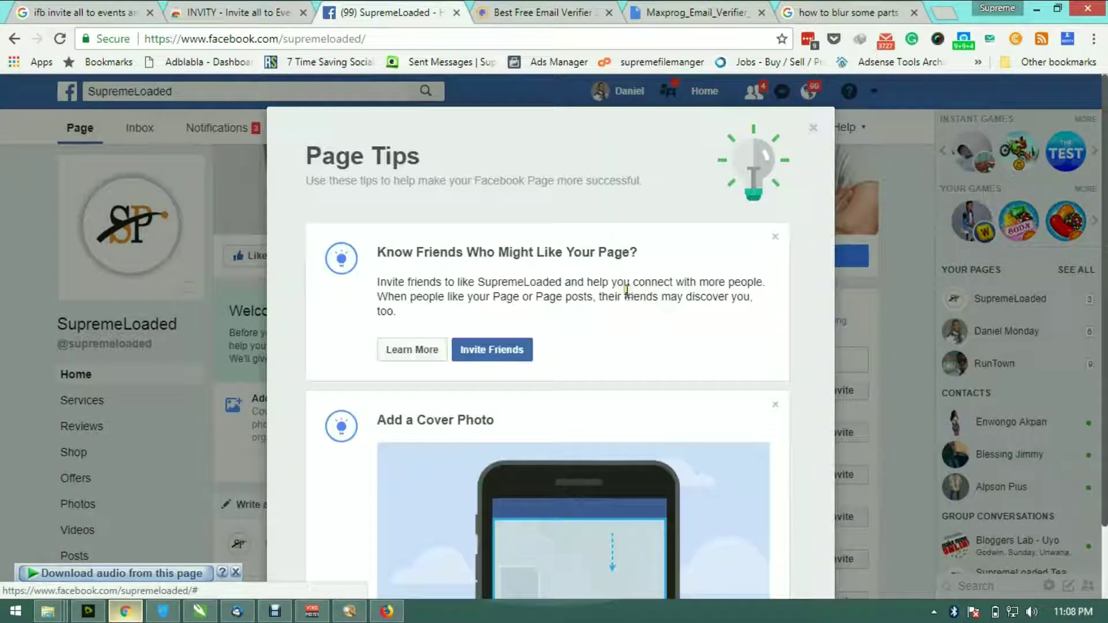
# - Check the Invited list, then invite all 377 not-yet-invited friends to like SupremeLoaded
pyautogui.click(505, 353)
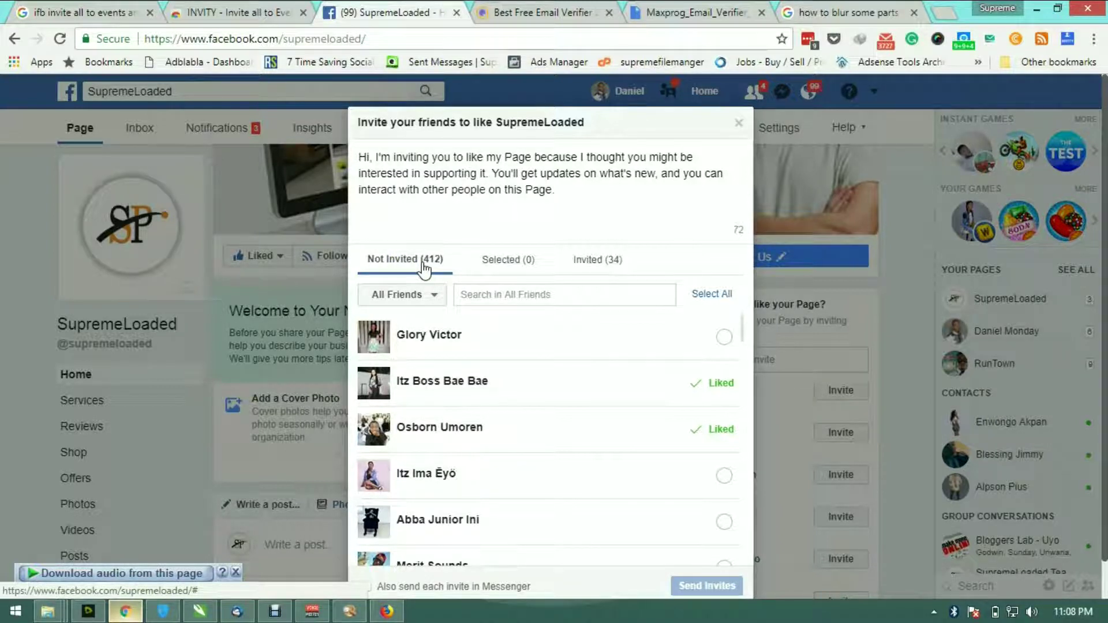
pyautogui.click(612, 265)
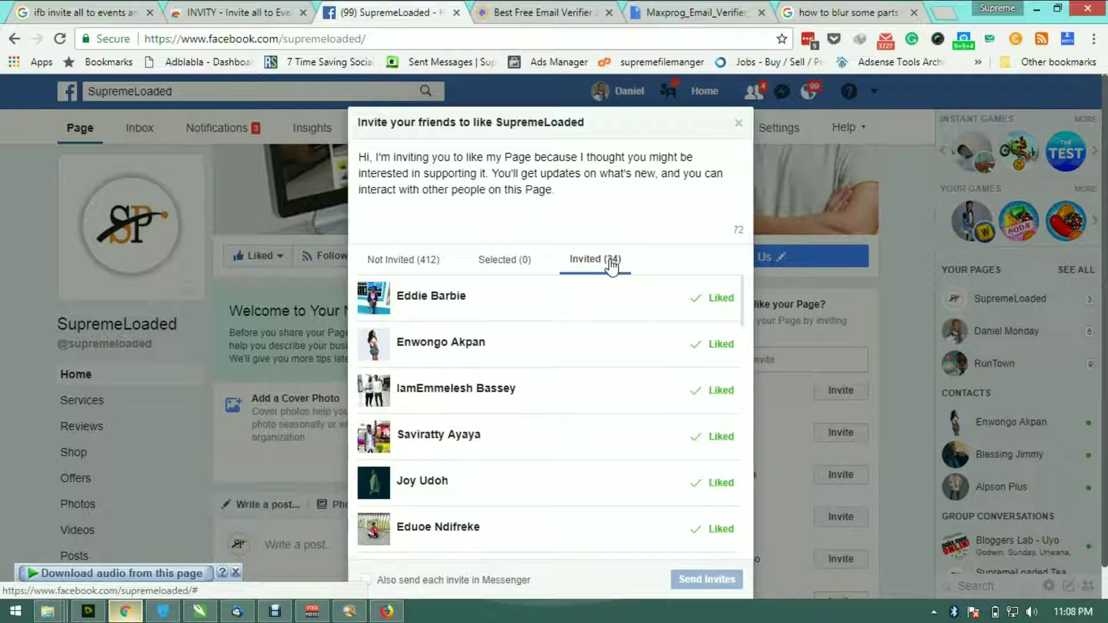
pyautogui.click(428, 264)
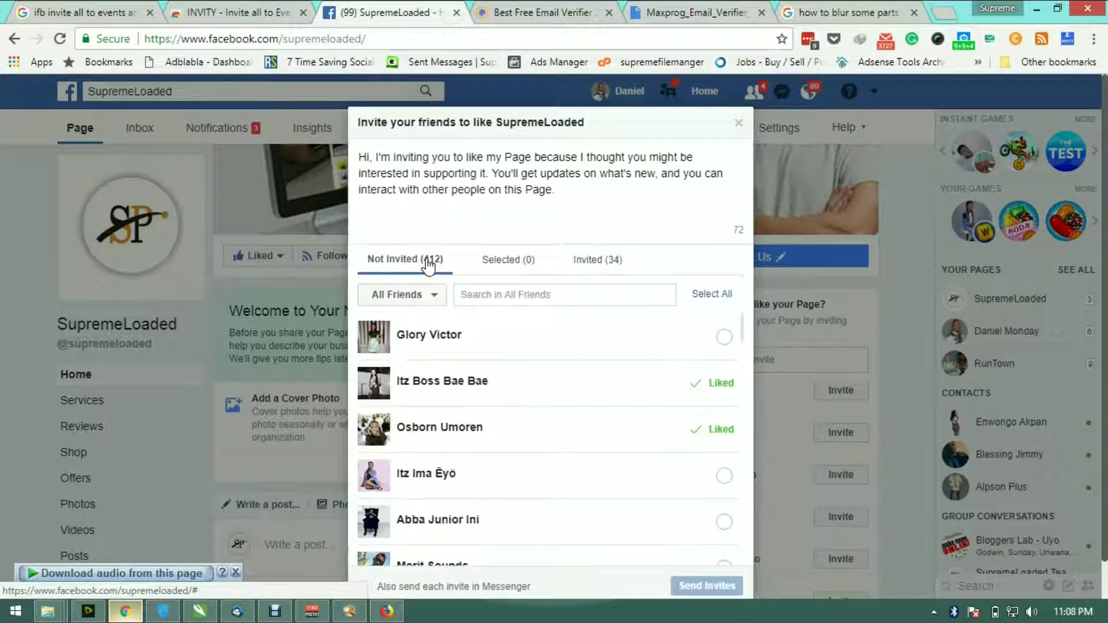
pyautogui.click(705, 295)
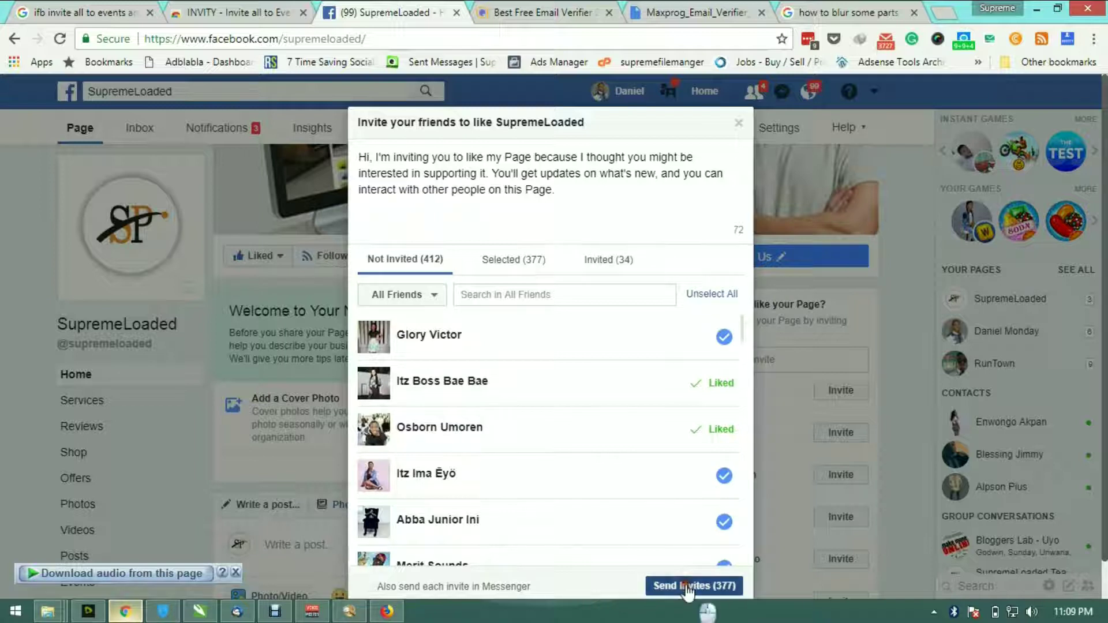
pyautogui.click(686, 587)
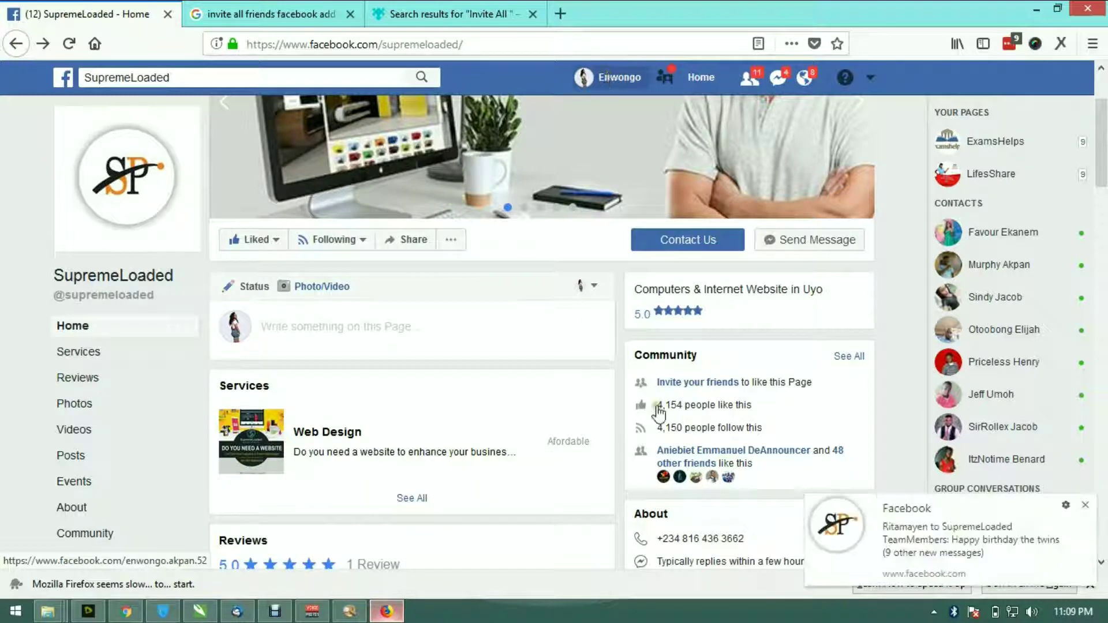
# - Dismiss the new-message notification over the second account's SupremeLoaded page in Firefox
pyautogui.click(1085, 505)
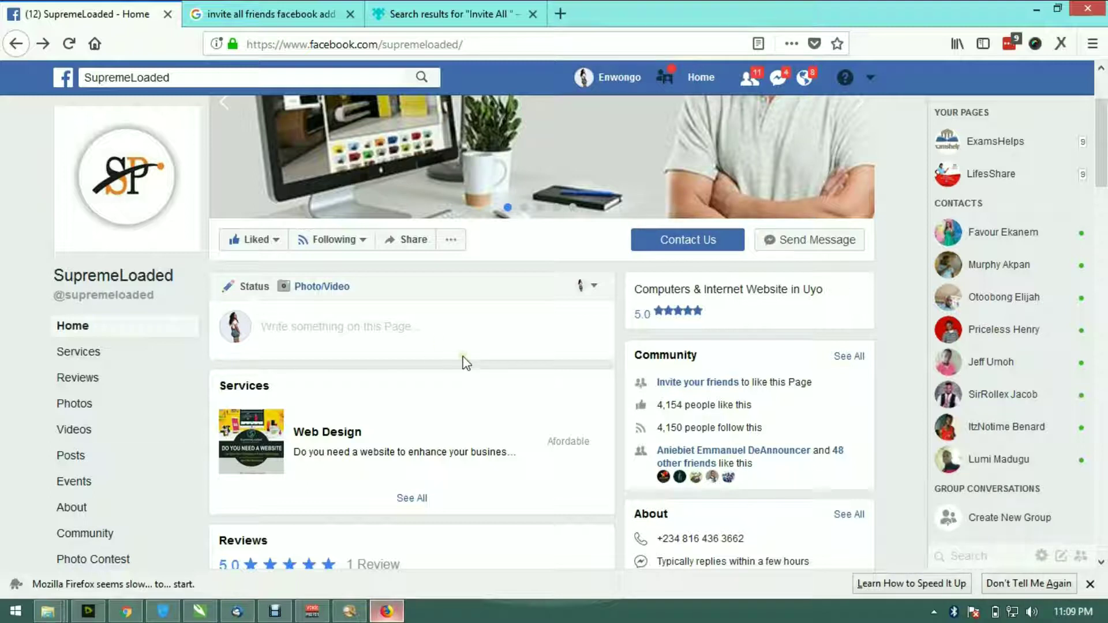
# - Select all 3,476 uninvited friends in the SupremeLoaded invite list and scroll to review them
pyautogui.click(707, 382)
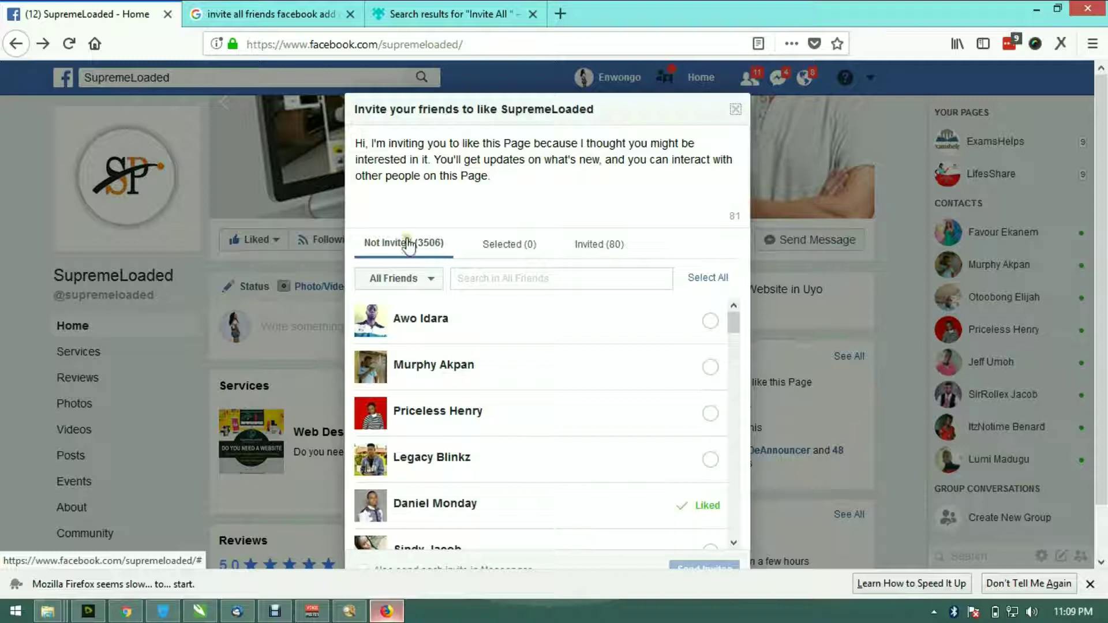
pyautogui.click(704, 282)
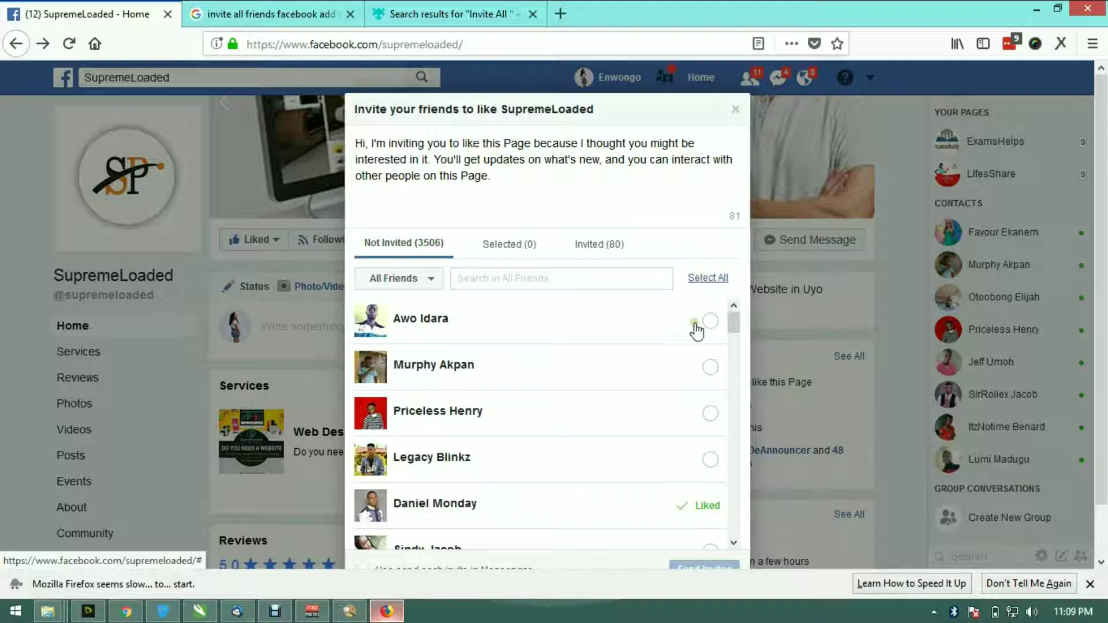
pyautogui.scroll(-5, 627, 334)
pyautogui.scroll(-5, 626, 334)
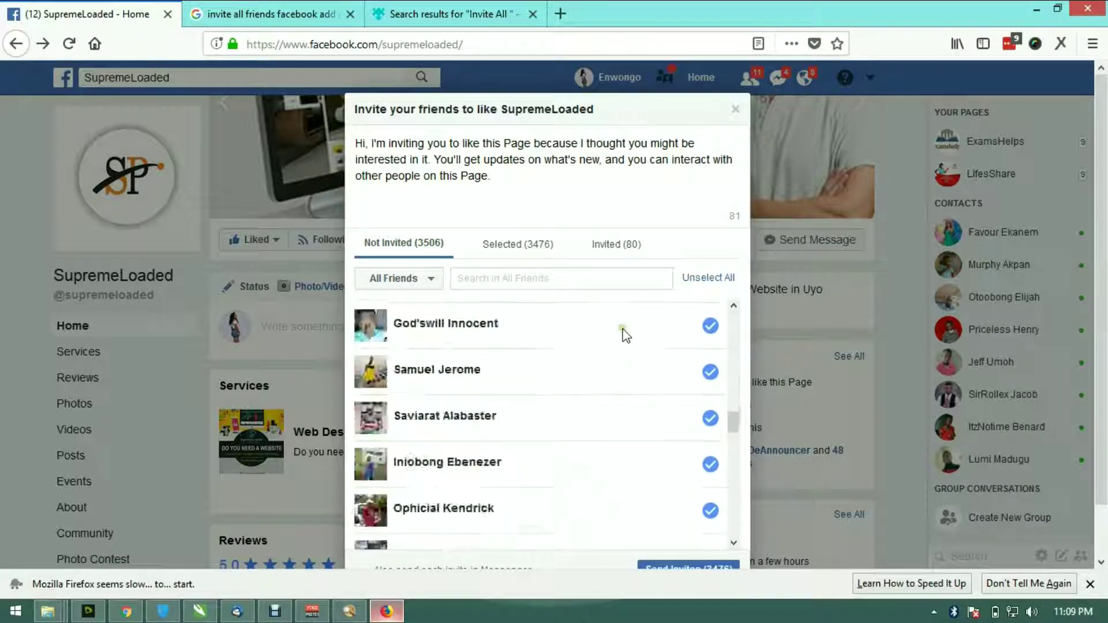
pyautogui.scroll(-5, 626, 335)
pyautogui.scroll(-5, 626, 335)
pyautogui.scroll(-3, 623, 334)
pyautogui.scroll(-1, 622, 331)
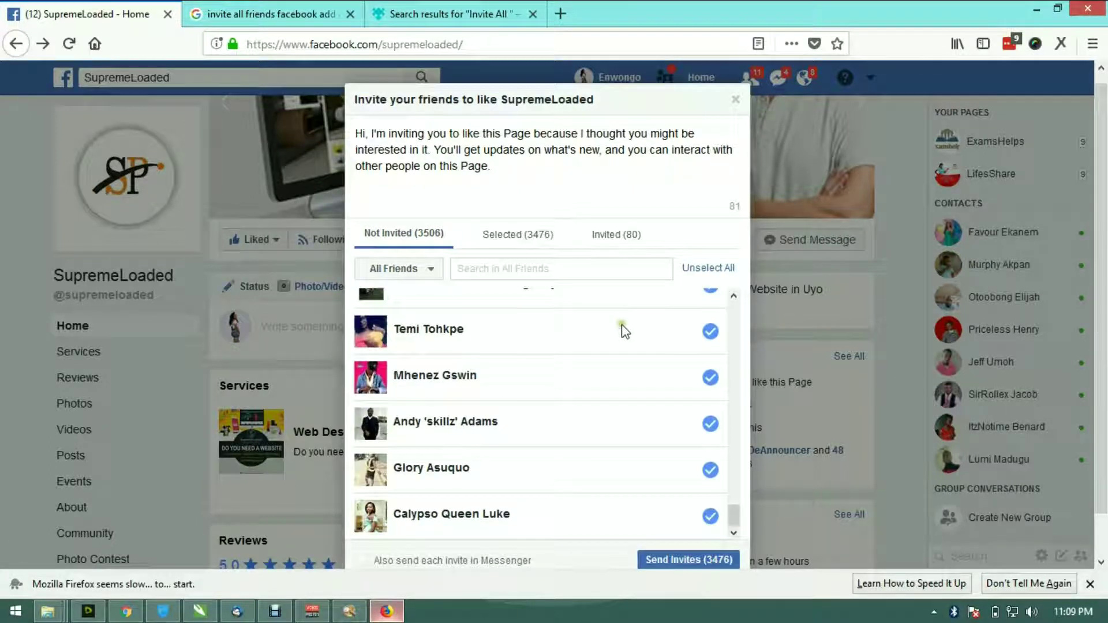
pyautogui.scroll(-1, 620, 326)
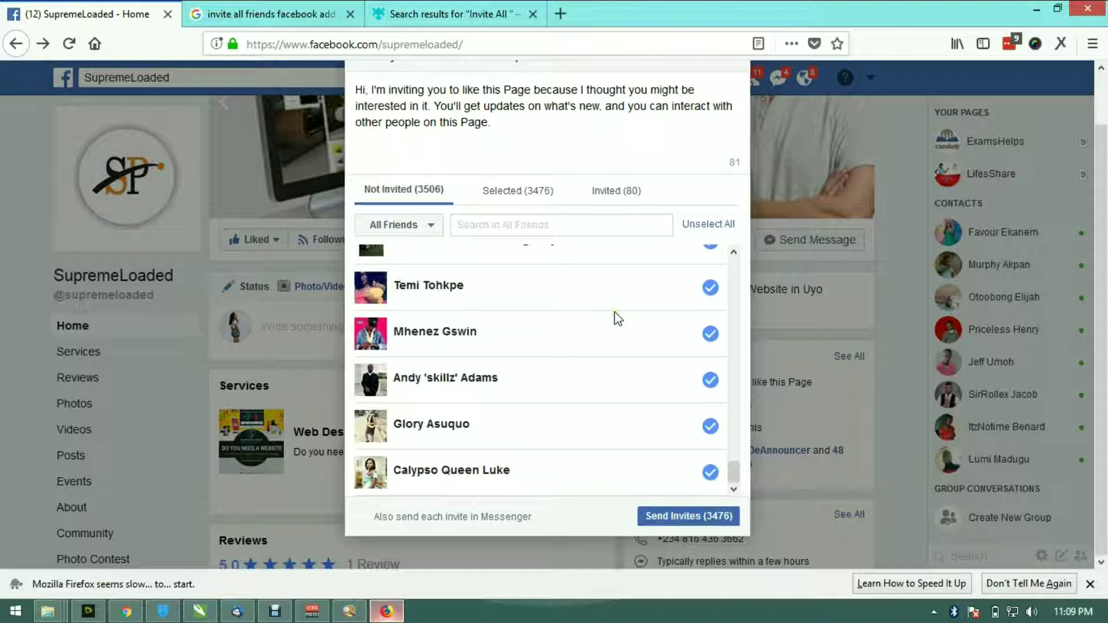
pyautogui.scroll(-1, 618, 320)
pyautogui.scroll(-5, 617, 319)
pyautogui.scroll(-5, 616, 318)
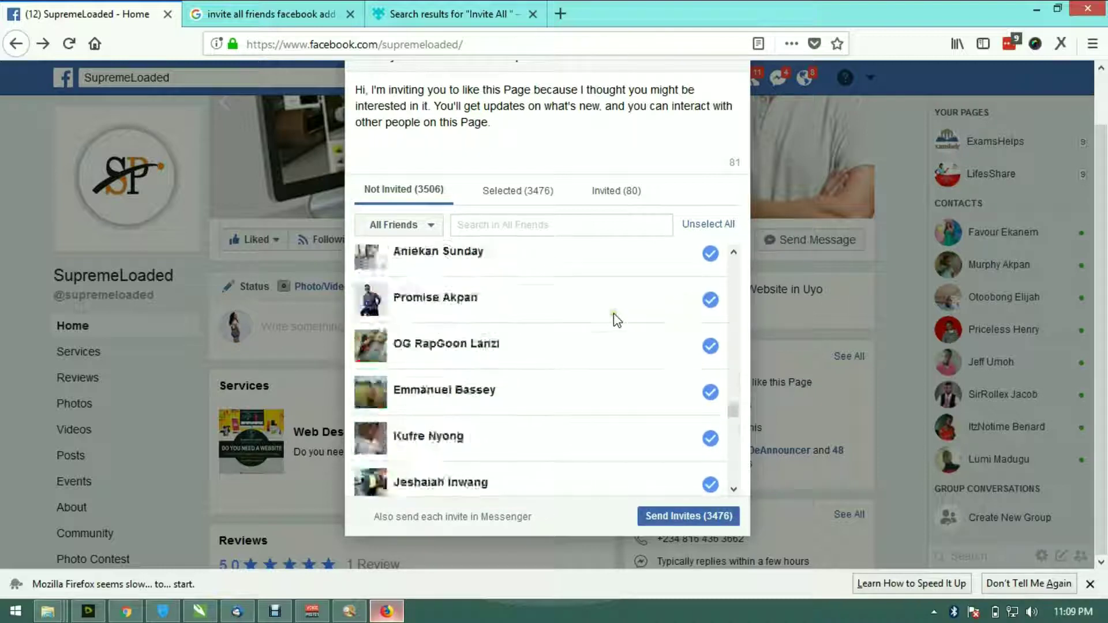
pyautogui.scroll(-5, 616, 317)
pyautogui.scroll(-5, 616, 319)
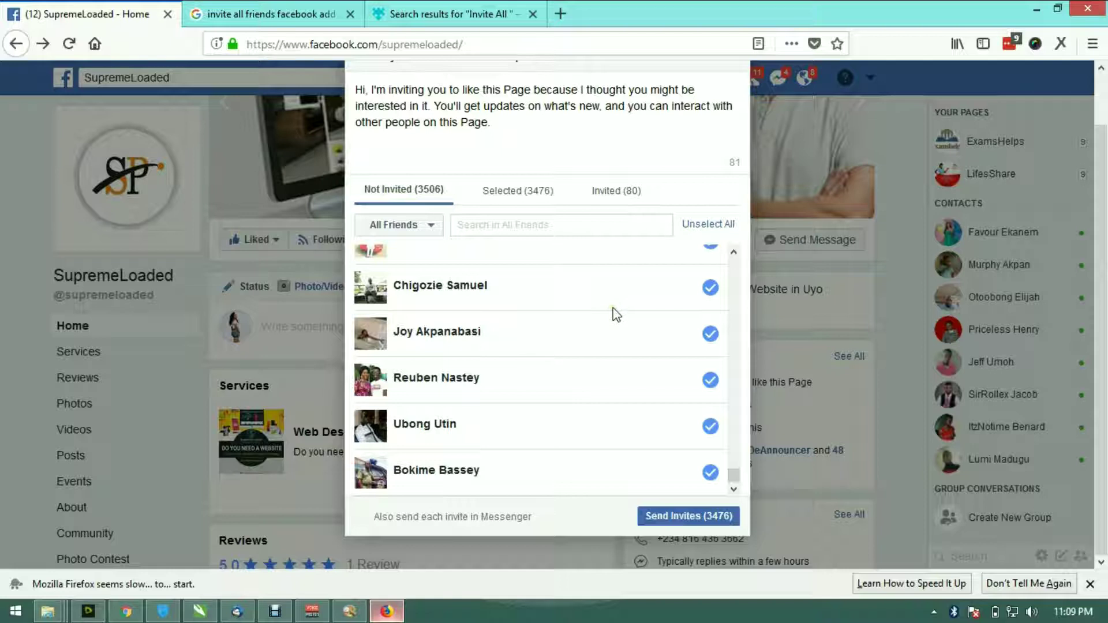
# - Finish reviewing the selected friends and send the 3,476 page-like invitations
pyautogui.scroll(-5, 616, 313)
pyautogui.scroll(-5, 616, 313)
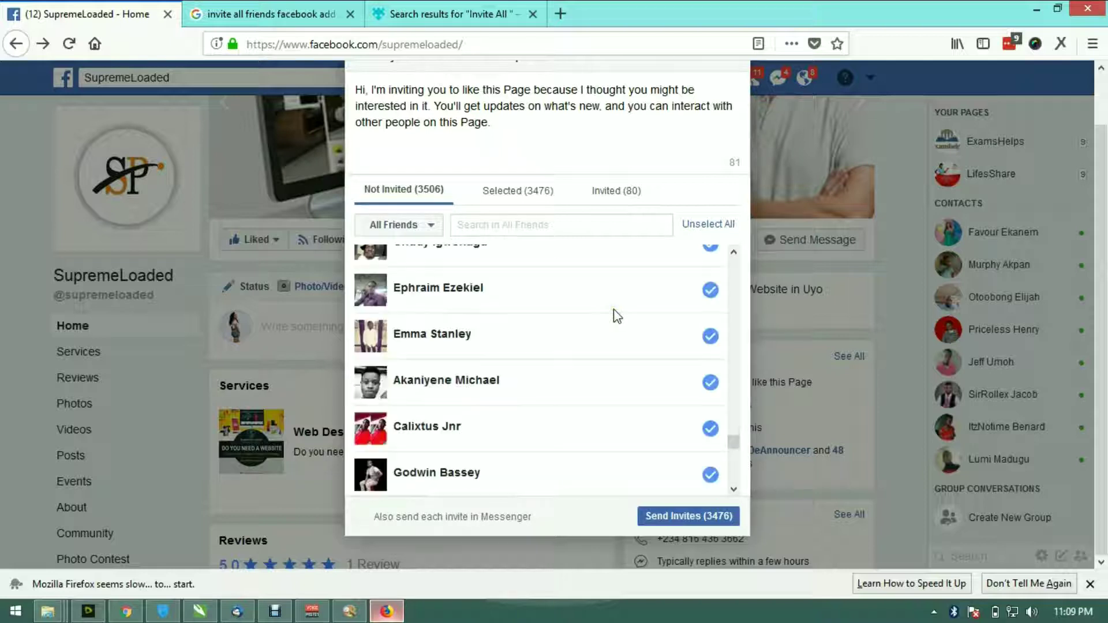
pyautogui.scroll(-5, 616, 315)
pyautogui.scroll(-5, 615, 317)
pyautogui.scroll(-2, 615, 316)
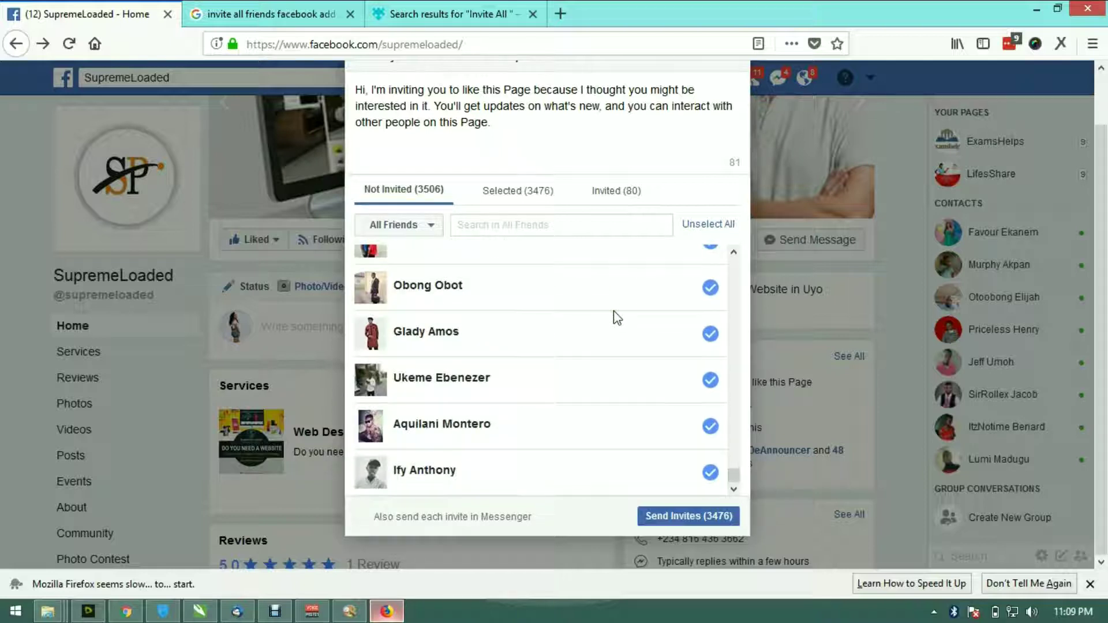
pyautogui.scroll(-5, 615, 341)
pyautogui.scroll(-1, 615, 347)
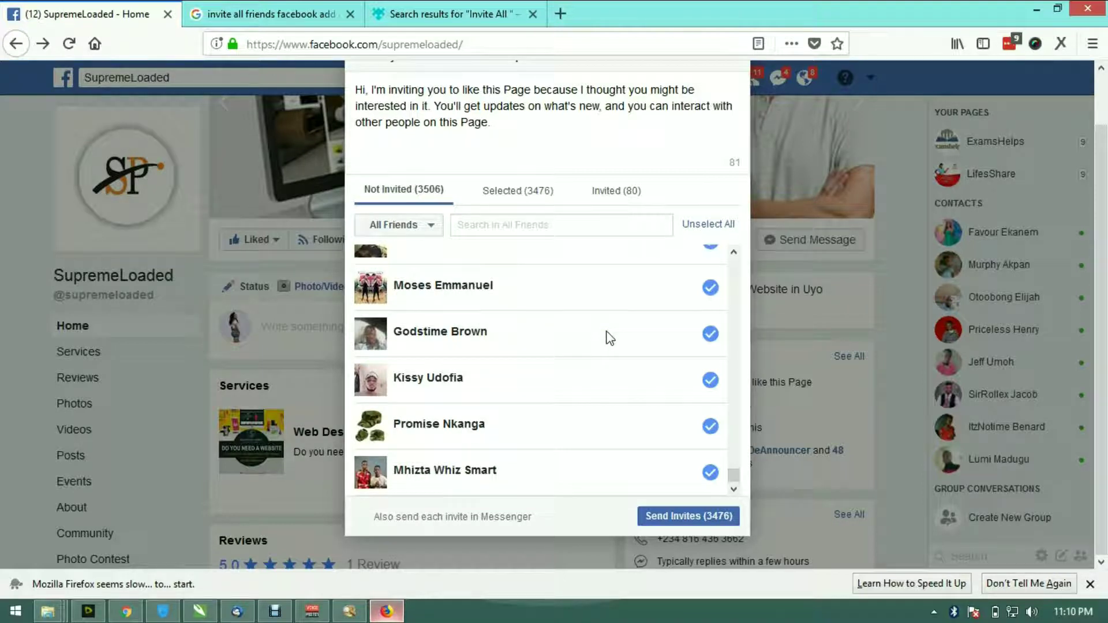
pyautogui.click(685, 520)
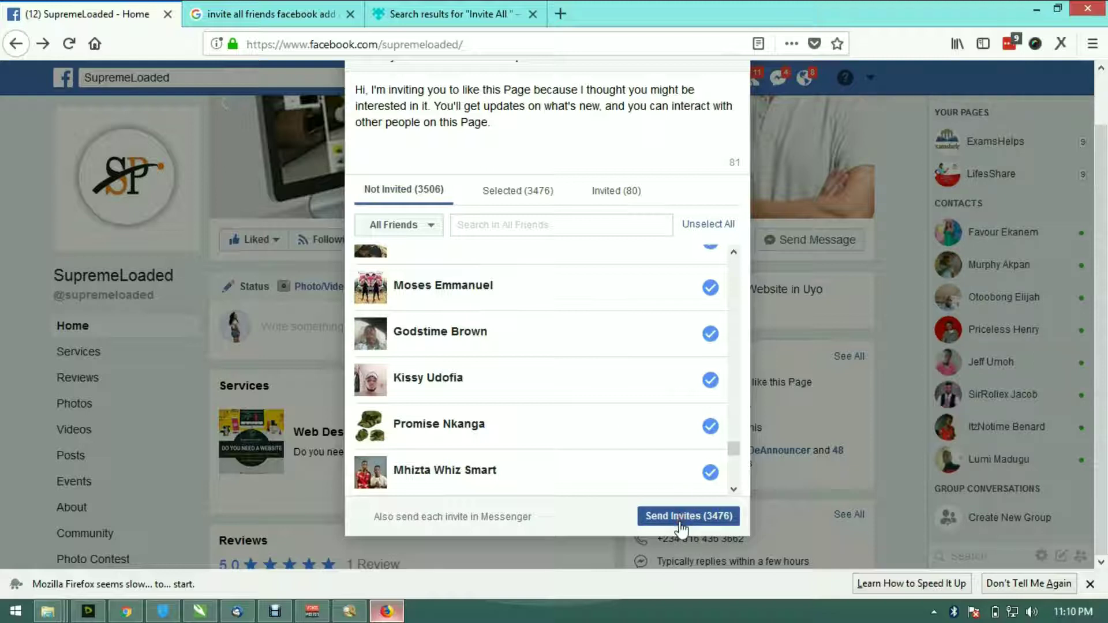